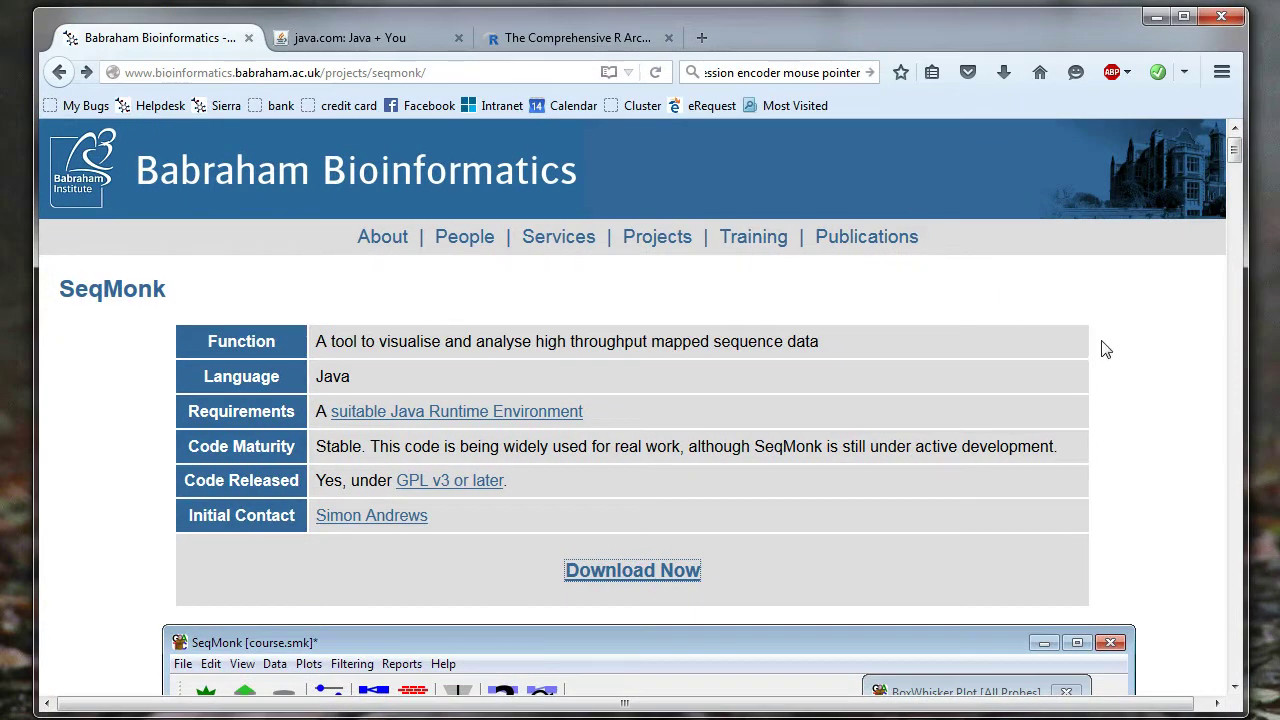
- Go to the SeqMonk download page
scroll(1113, 350, down, 6)
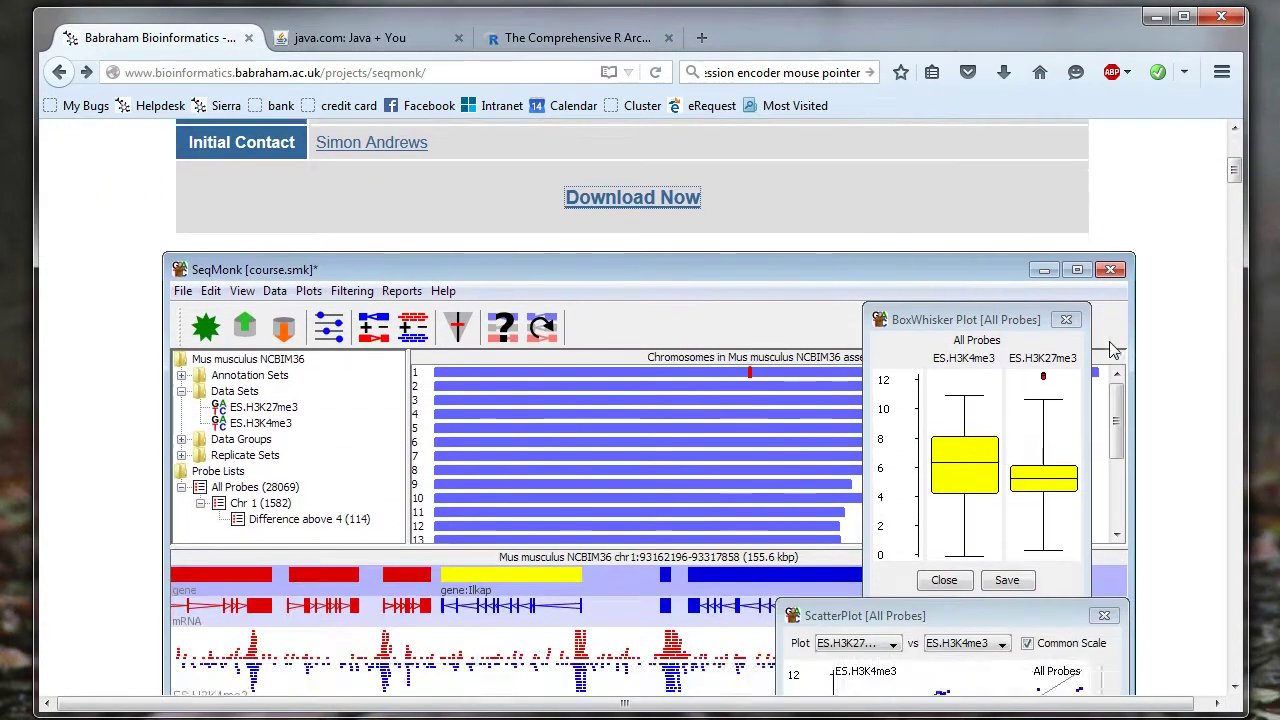
scroll(1111, 345, up, 6)
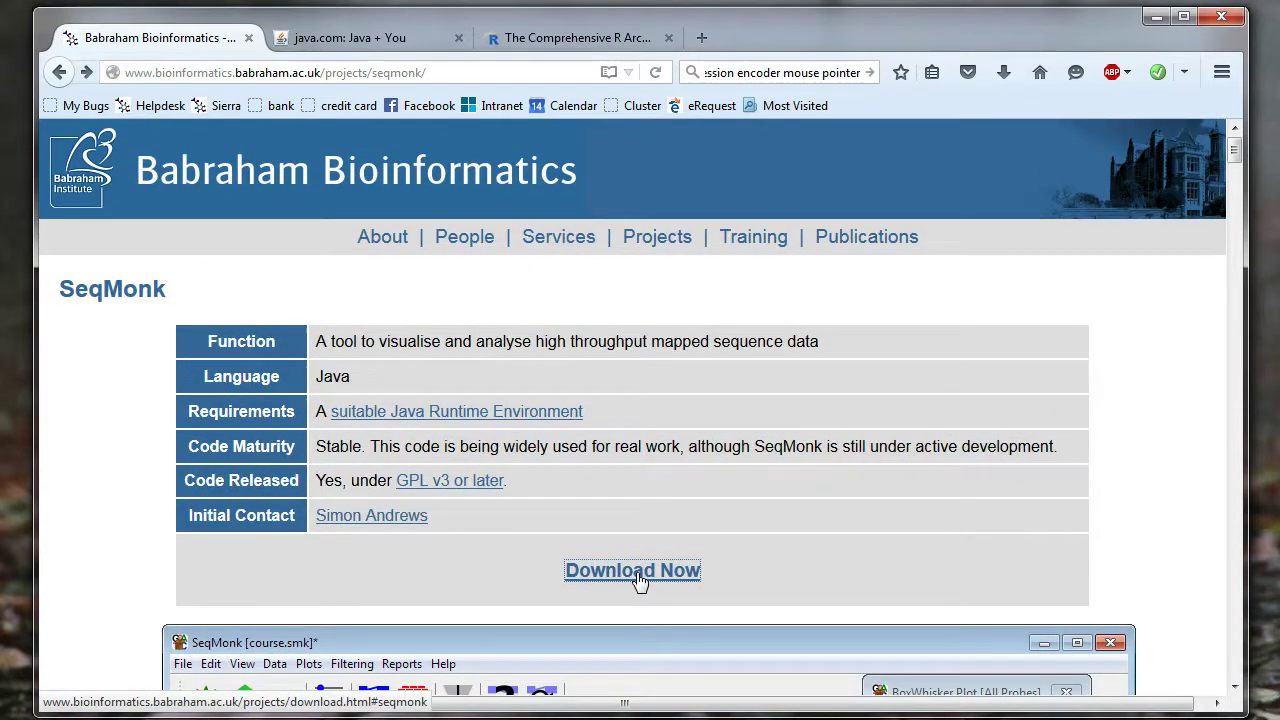
click(638, 578)
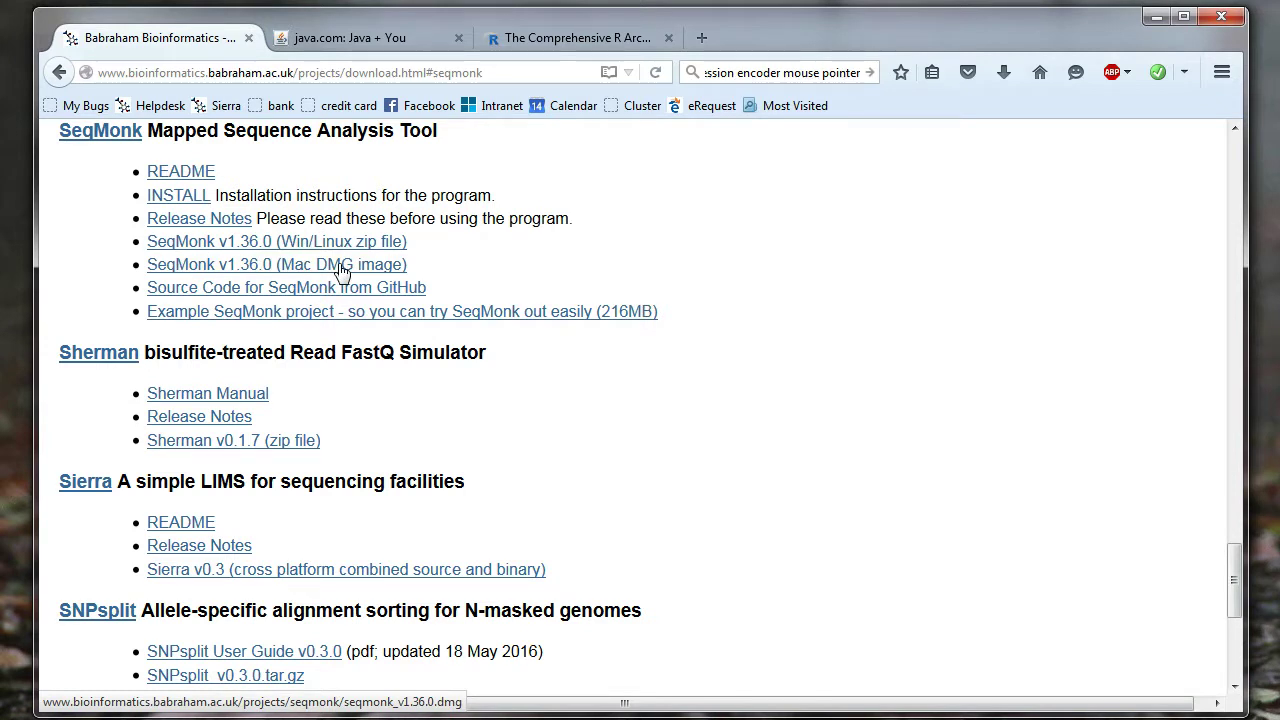
- Open the INSTALL.txt instructions and read through the Java, running and R configuration notes
click(183, 198)
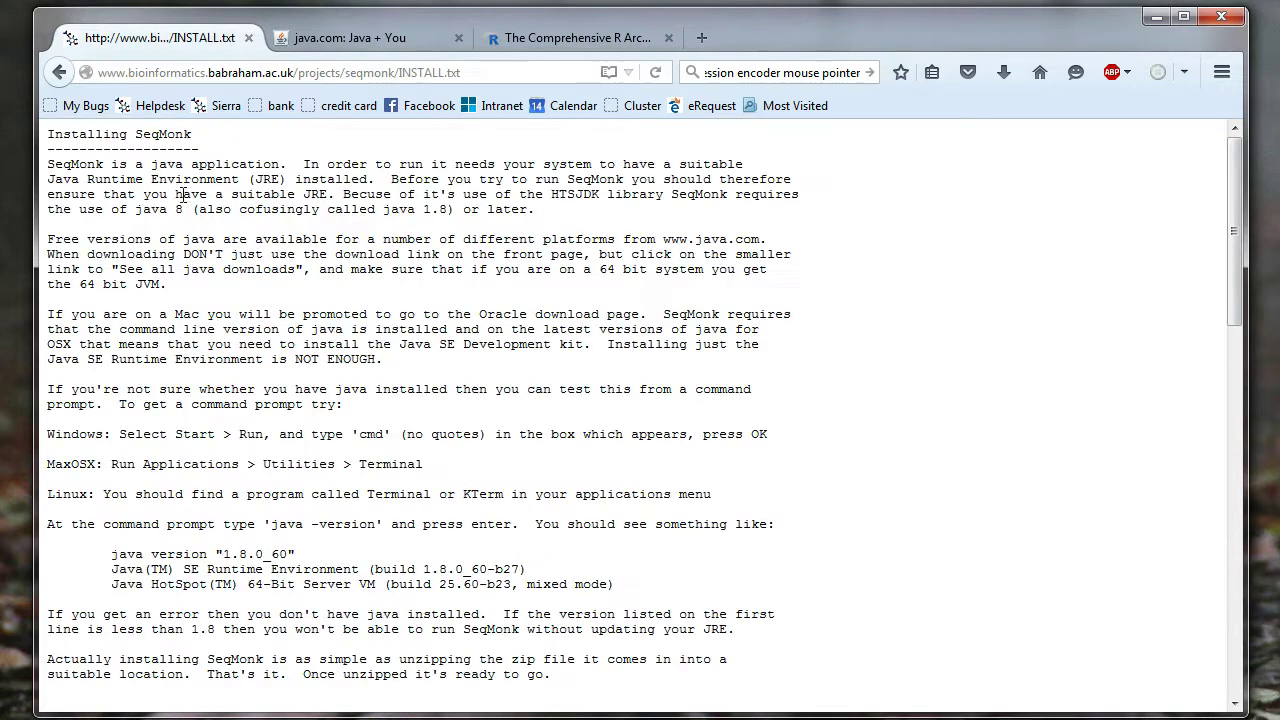
scroll(745, 305, down, 1)
scroll(745, 305, down, 12)
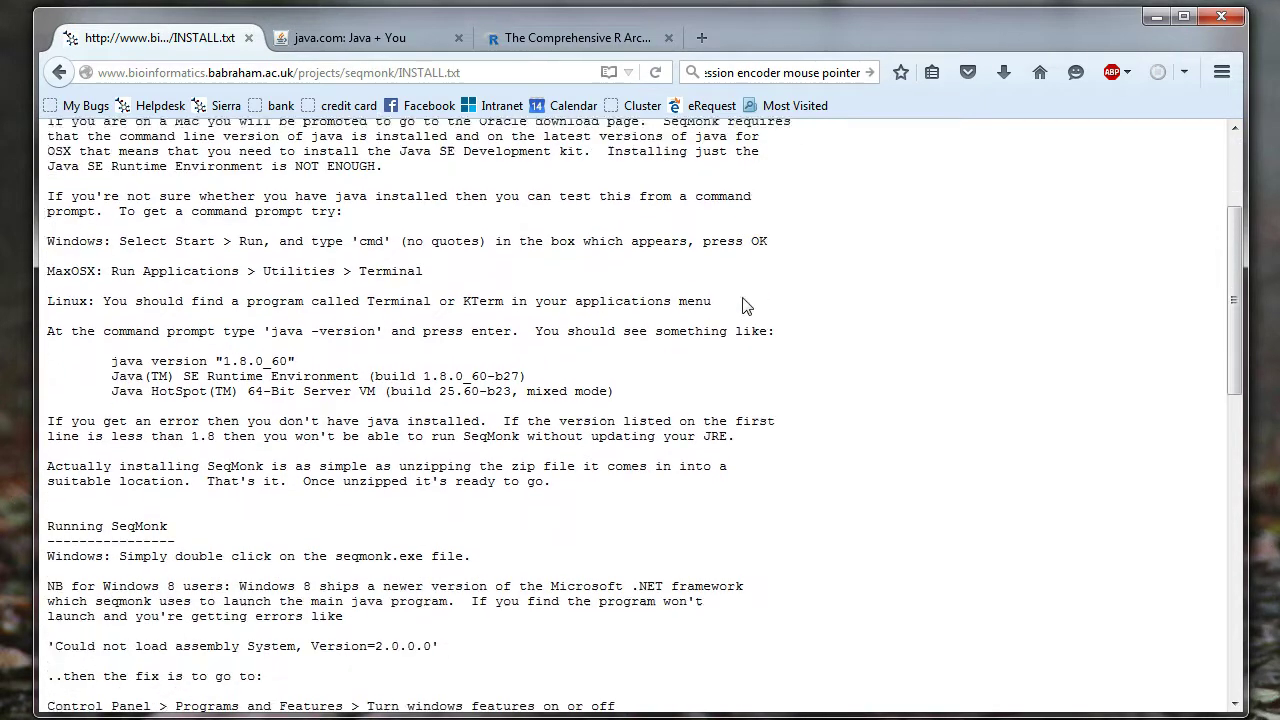
scroll(745, 305, down, 8)
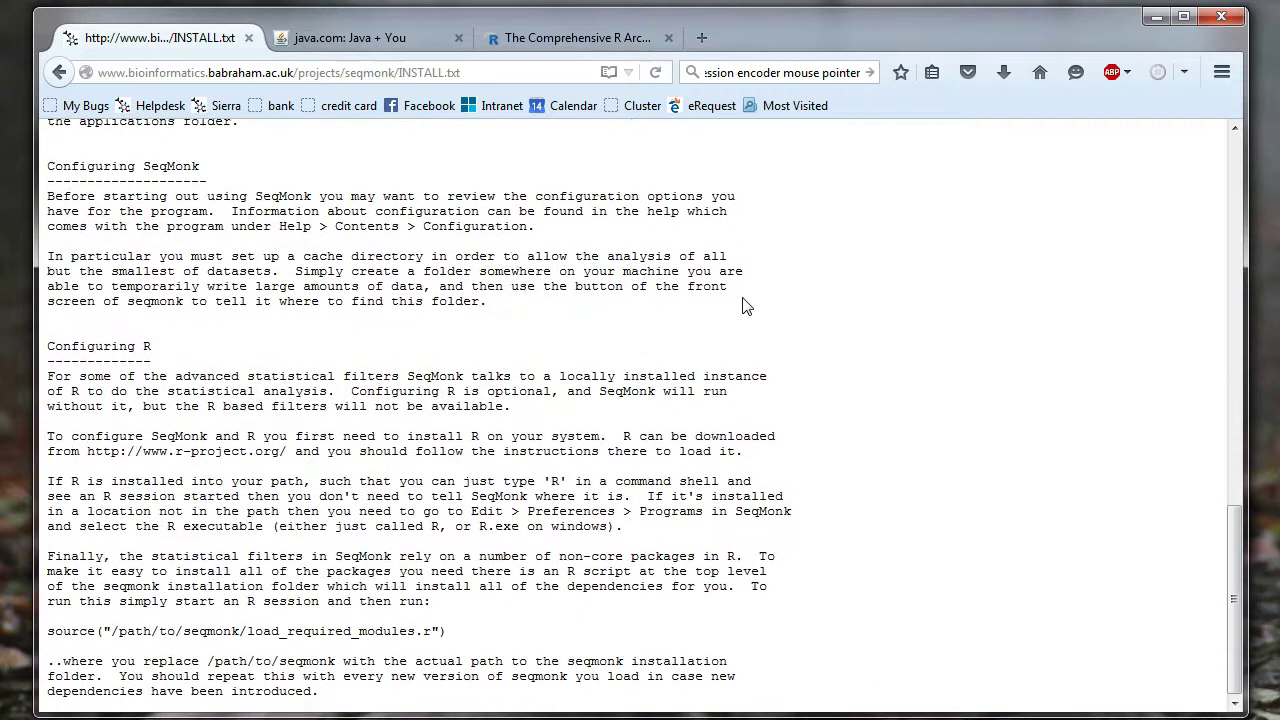
scroll(745, 305, up, 11)
scroll(745, 305, up, 9)
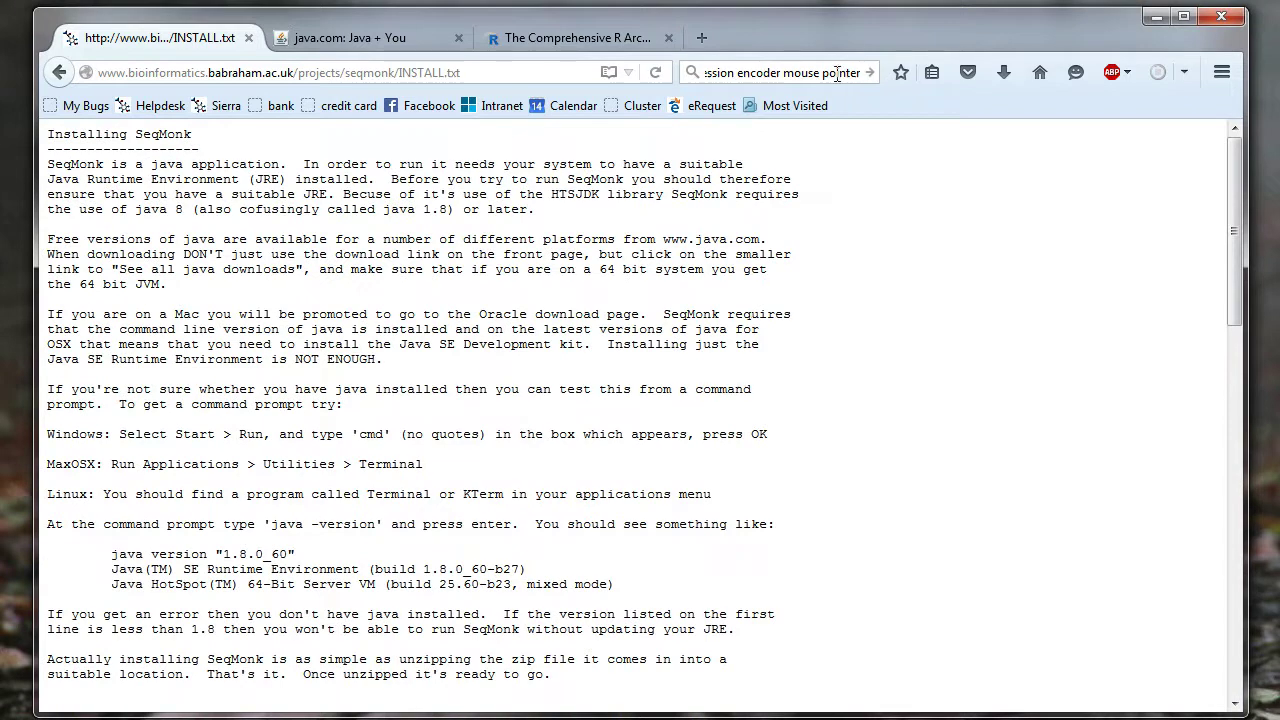
- Leave INSTALL.txt and return to the SeqMonk download page
click(60, 73)
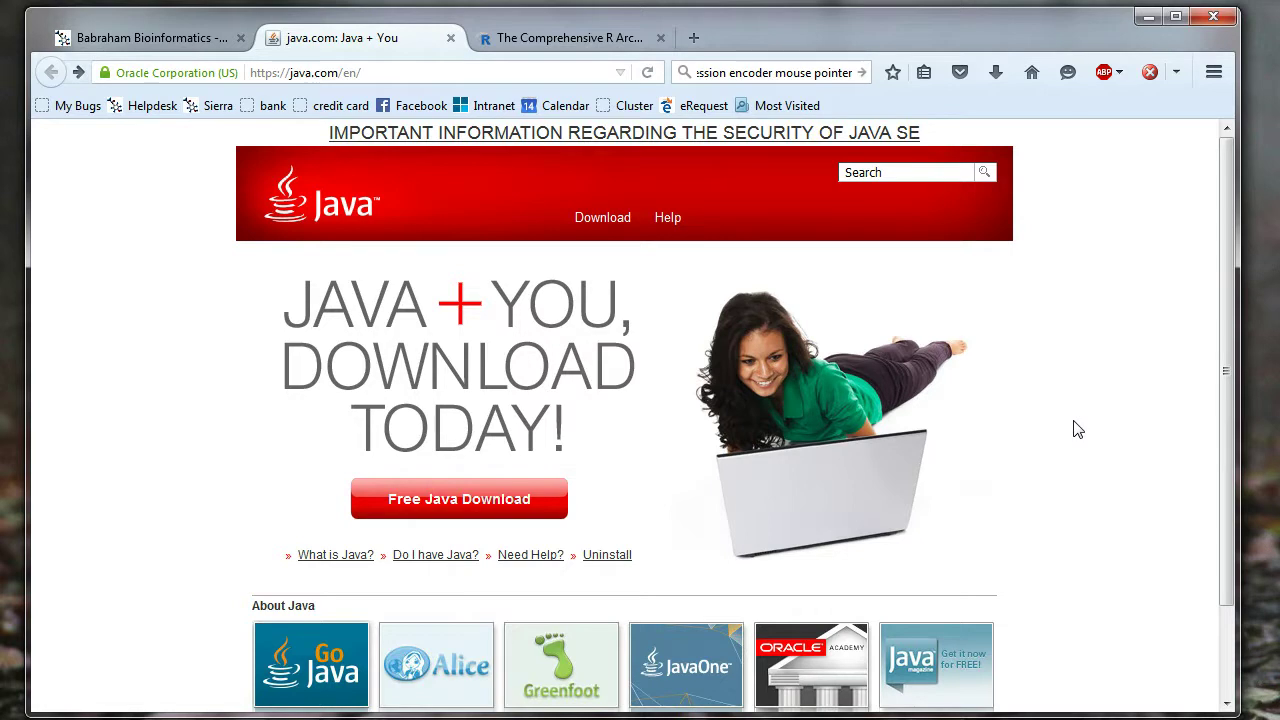
- Open java.com's Java Downloads for All Operating Systems page and bring the Windows installers into view
click(463, 505)
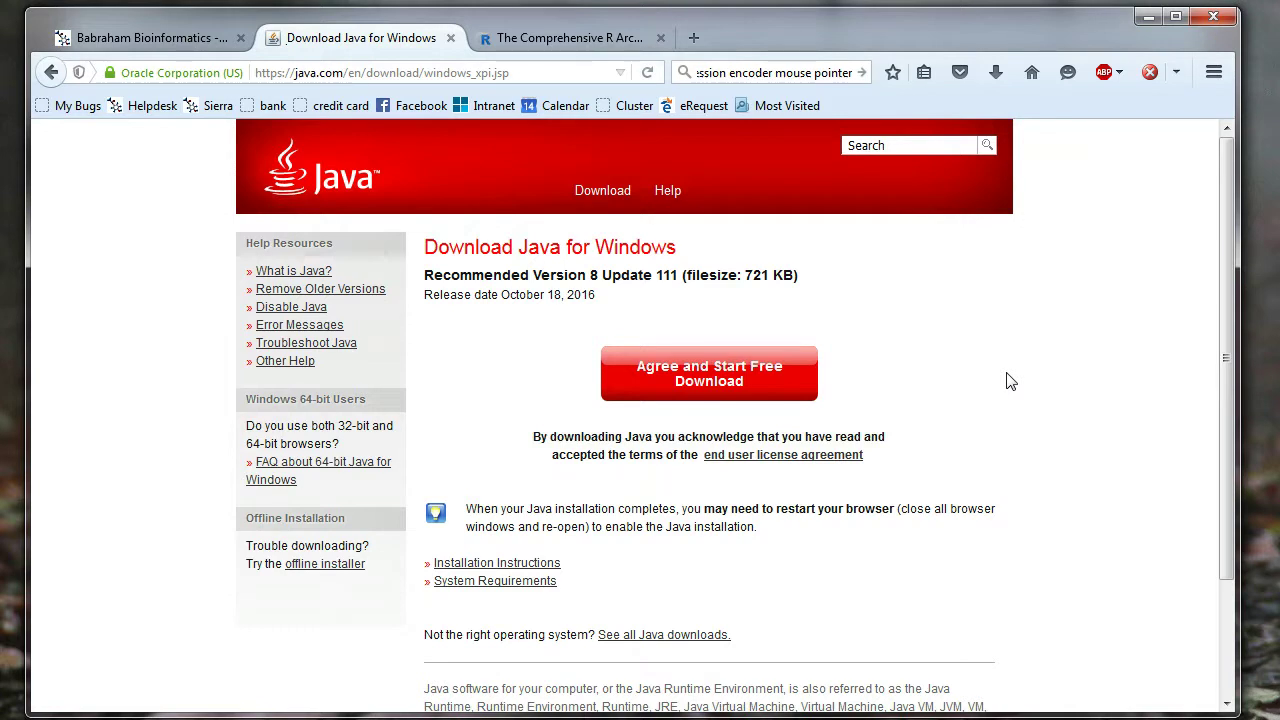
click(663, 641)
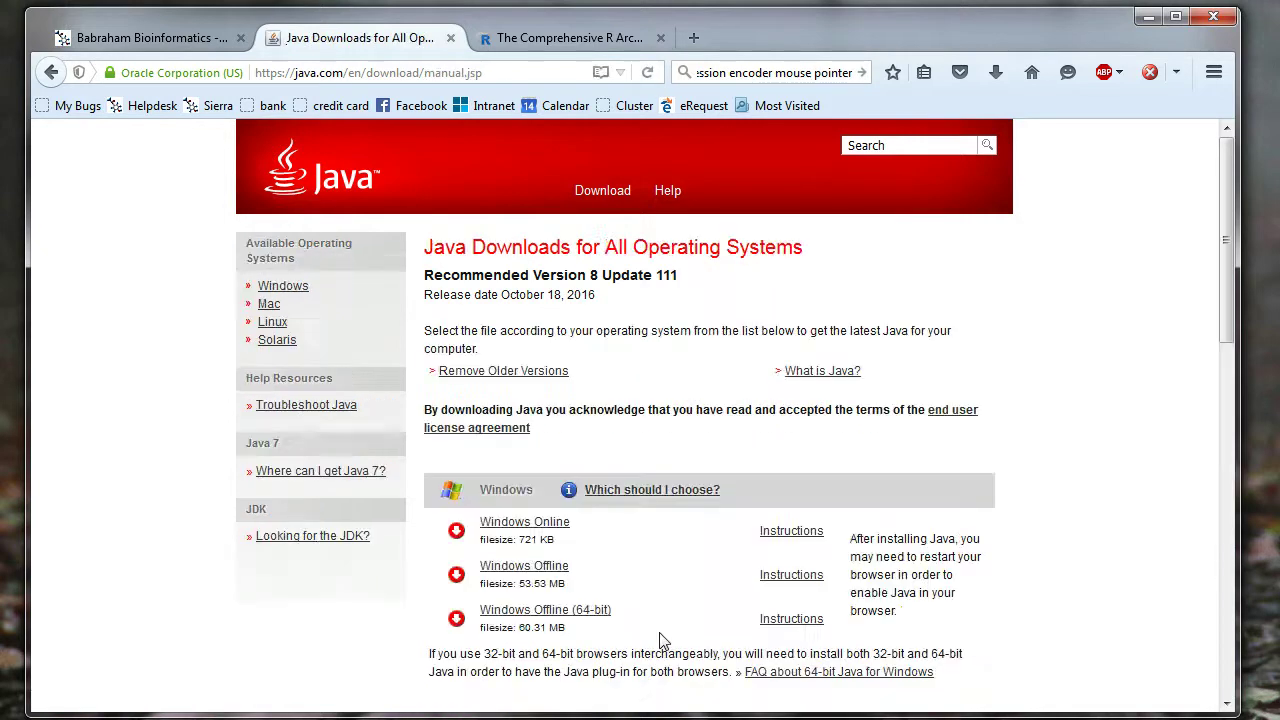
scroll(1100, 368, down, 2)
scroll(1100, 368, down, 2)
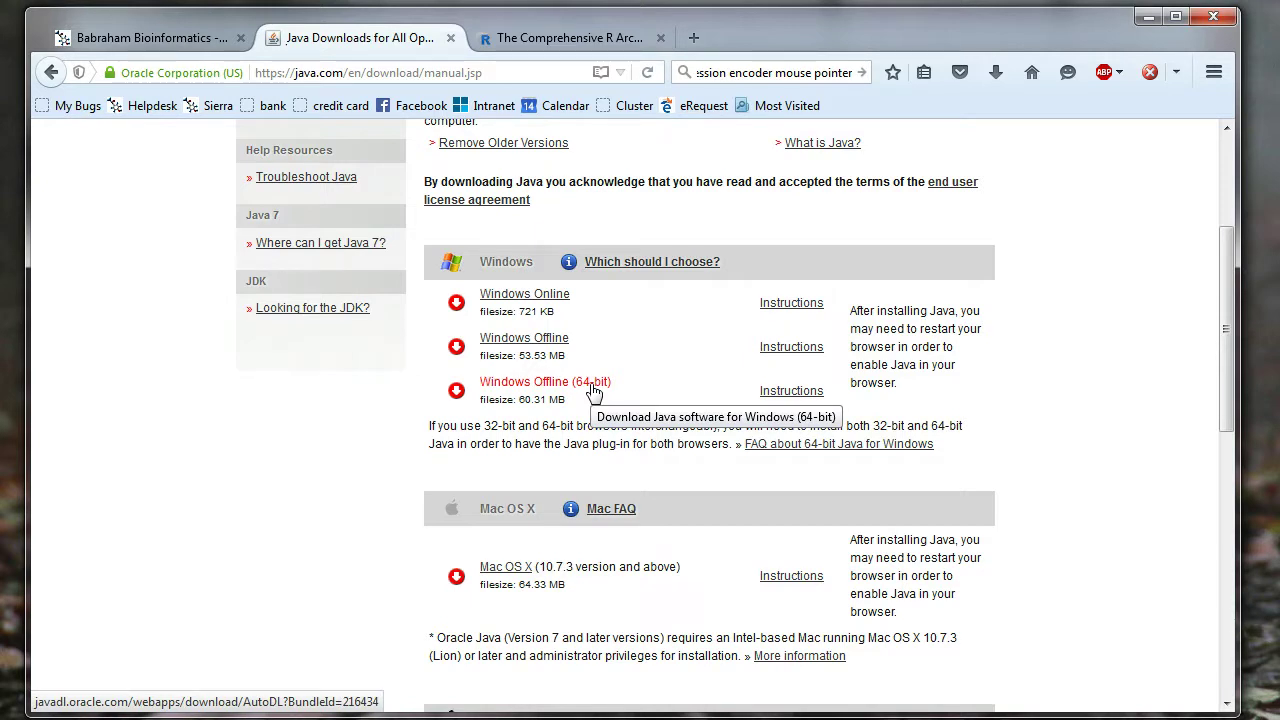
- Download the Windows Offline (64-bit) Java installer
click(592, 388)
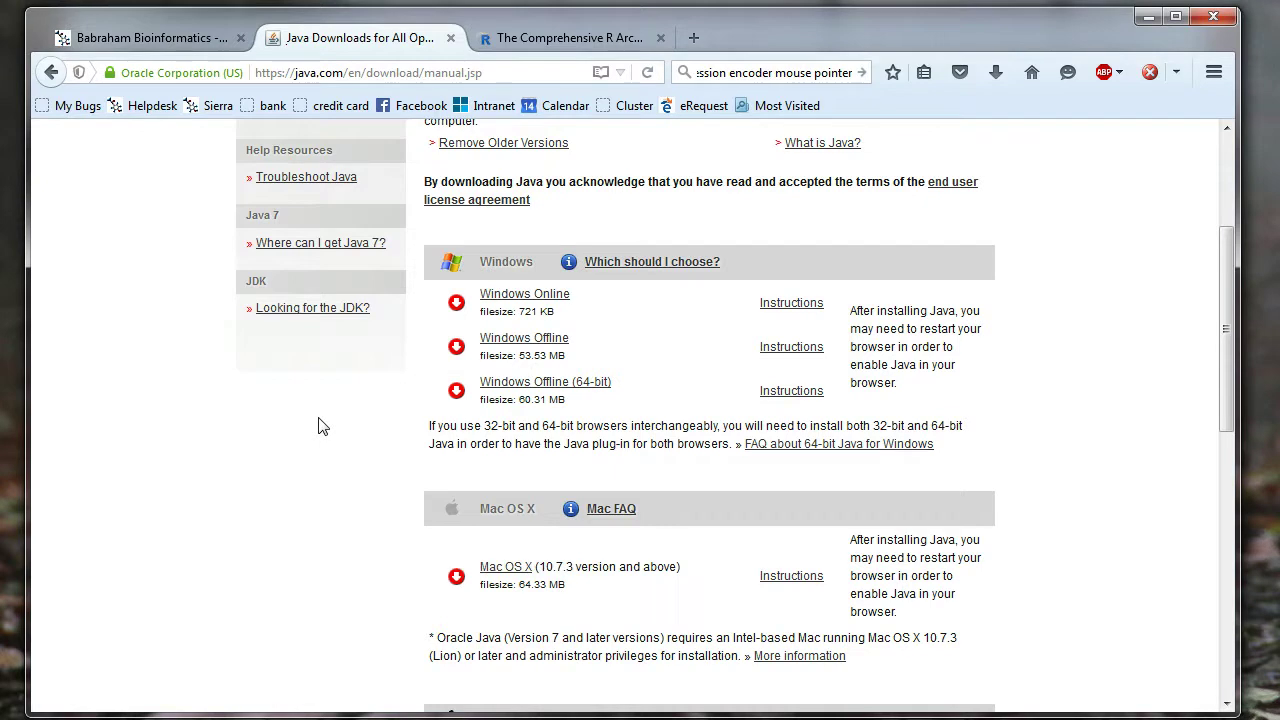
- Open the 'Looking for the JDK?' FAQ page
click(330, 316)
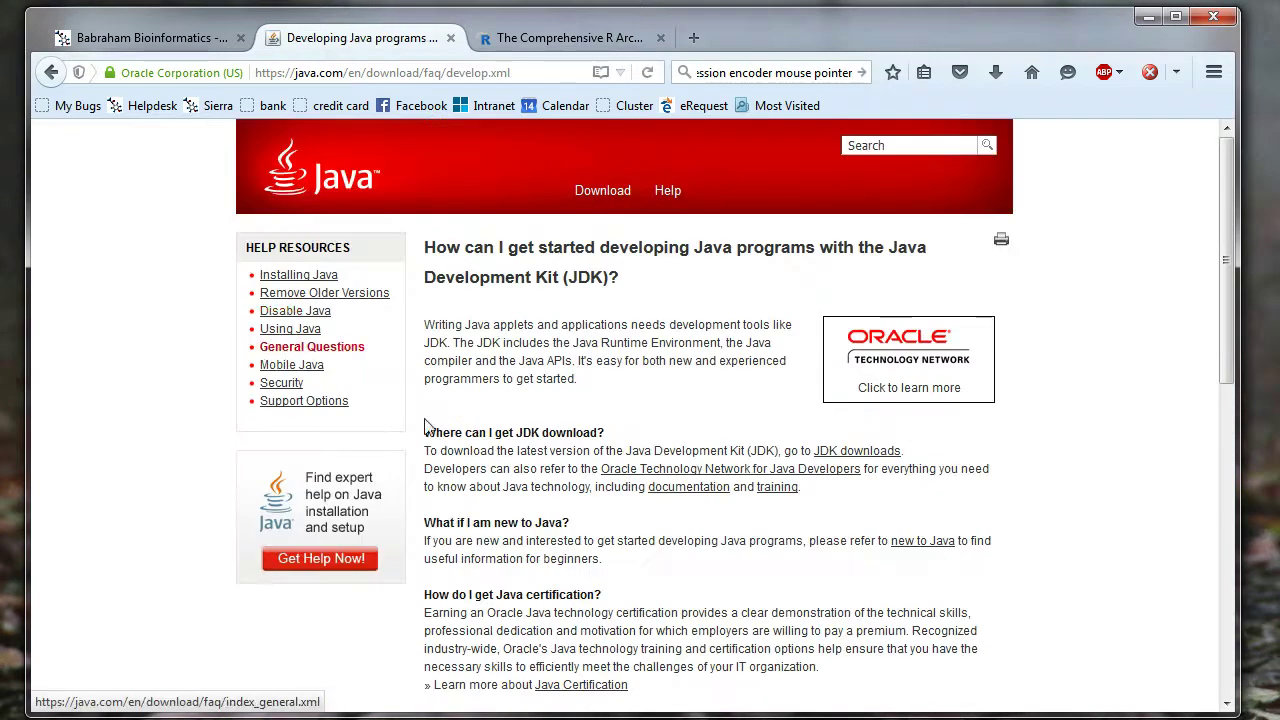
- Follow the JDK downloads links to Oracle's Java SE Development Kit 8 page and browse its list
click(858, 451)
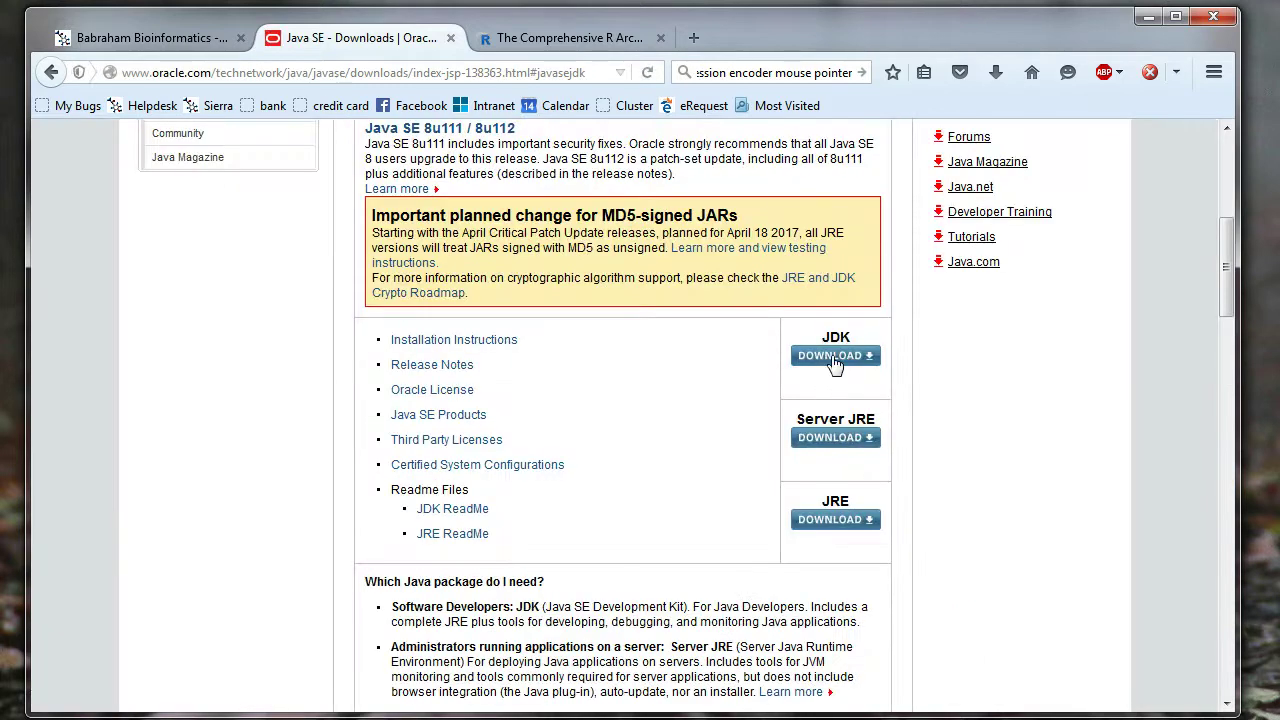
click(835, 360)
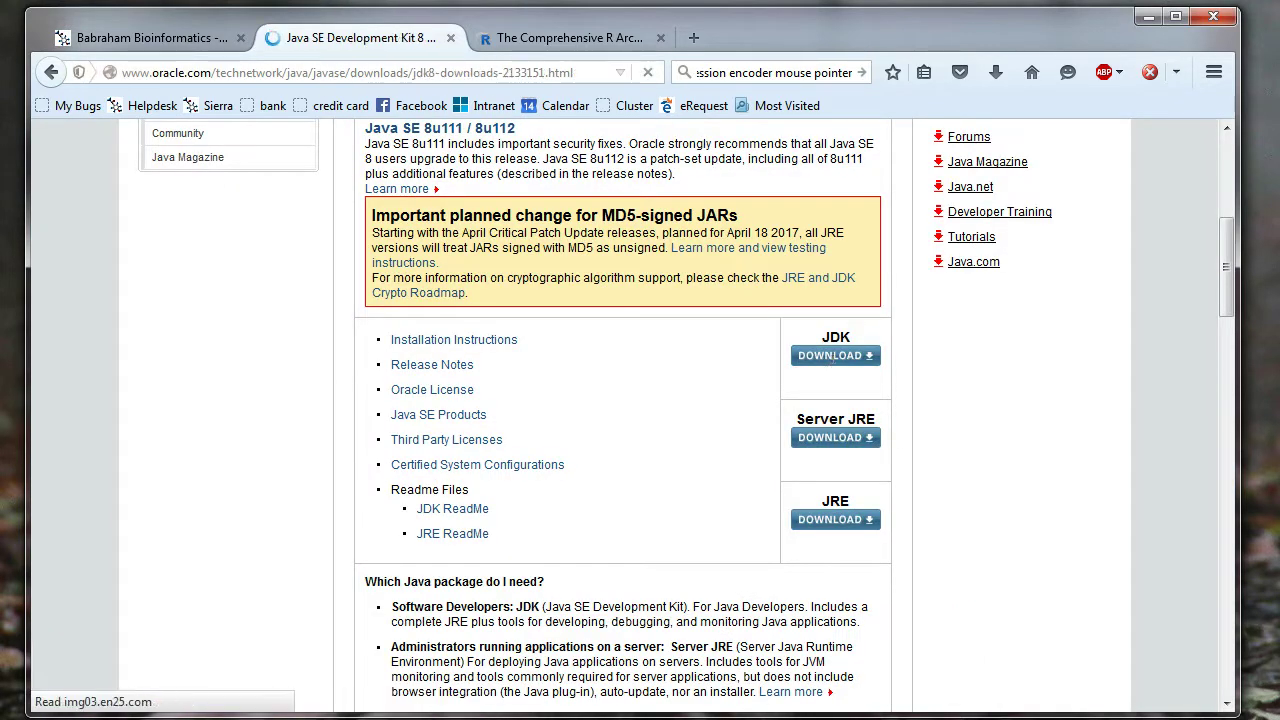
scroll(708, 446, down, 3)
scroll(708, 446, down, 5)
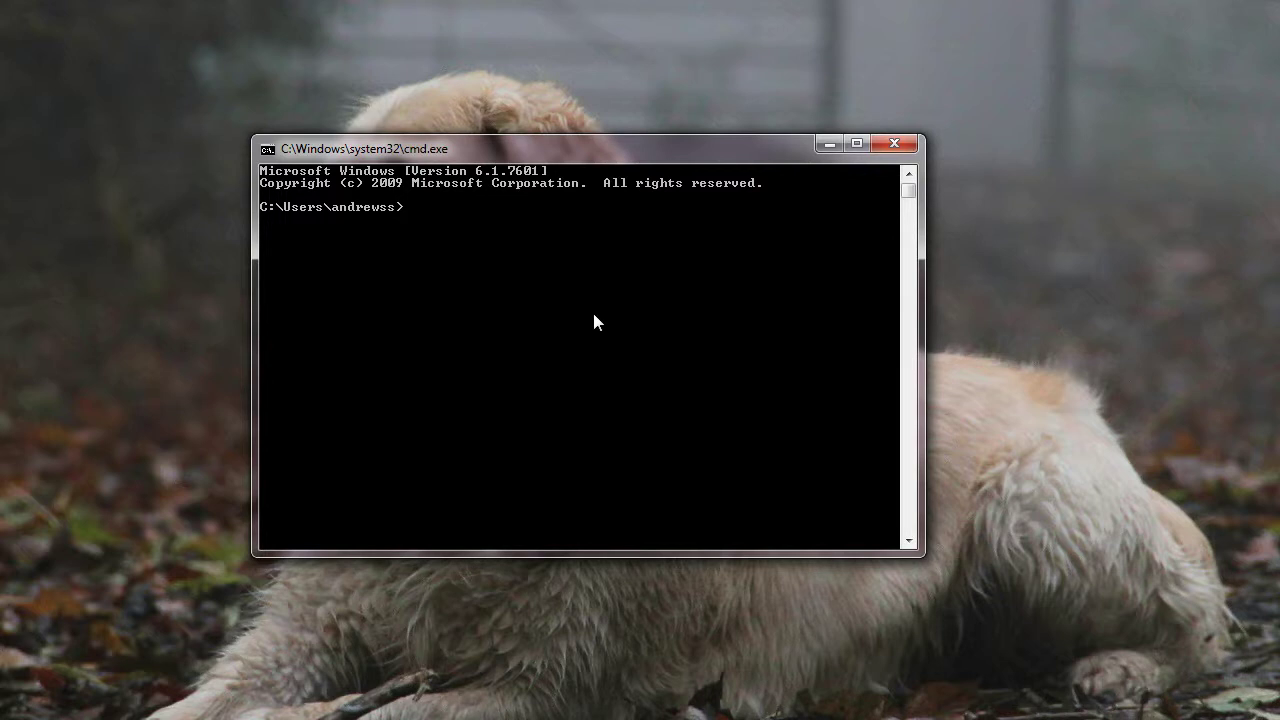
- Run java -version to confirm Java 1.8.0_60 with a 64-Bit Server VM
text(java -version)
key(Return)
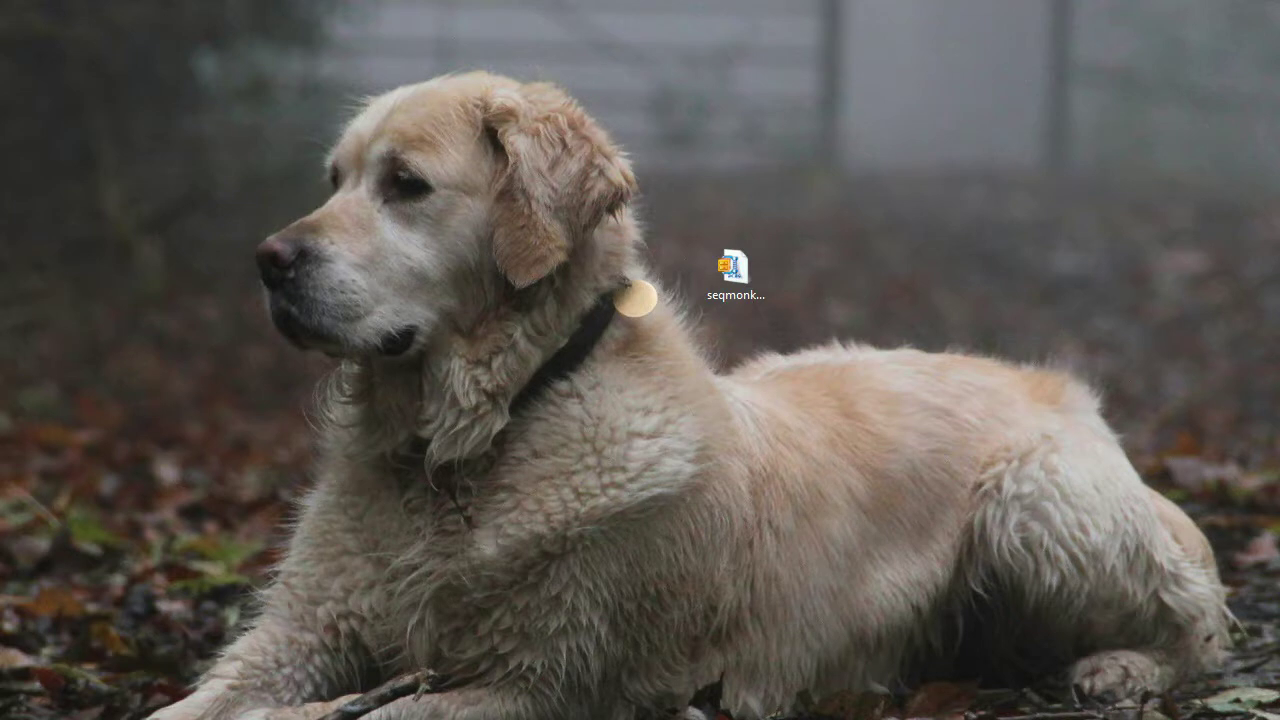
- Drag the Firefox window showing the CRAN home page back onto the screen
drag(1279, 95, 898, 29)
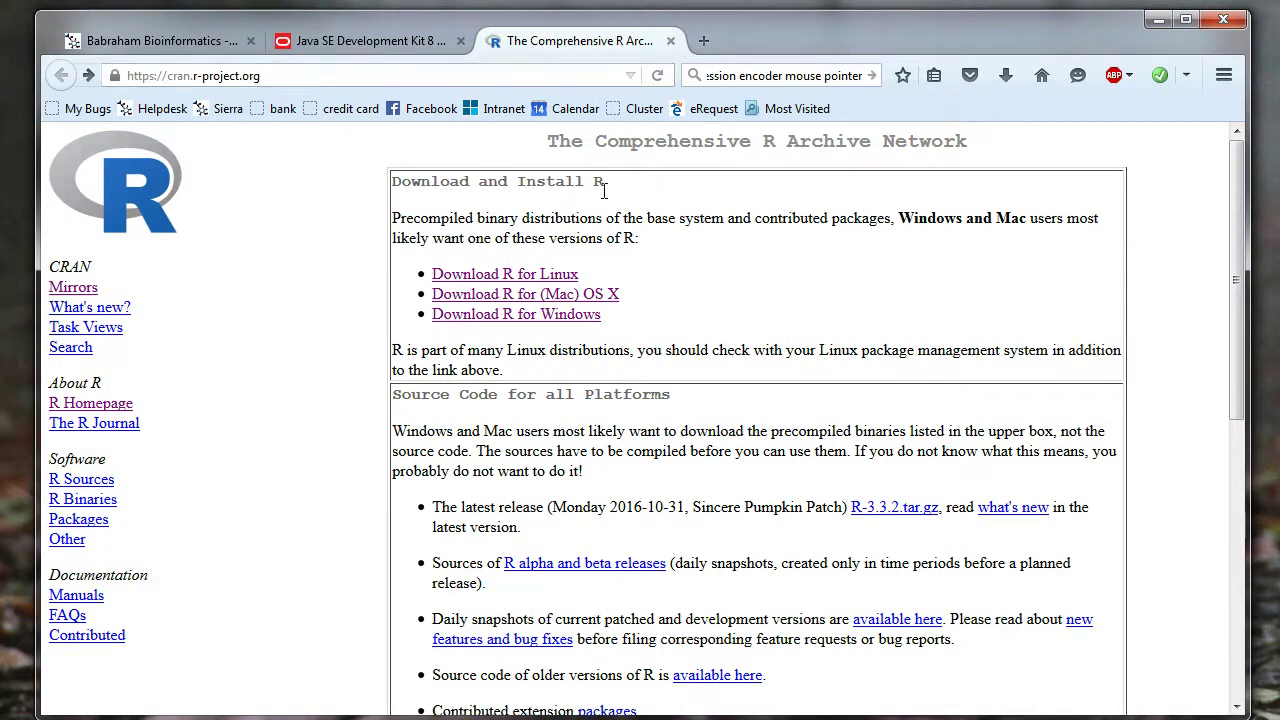
- Open CRAN's R-3.3.2 for Windows first-time install page, then minimize Firefox
click(558, 318)
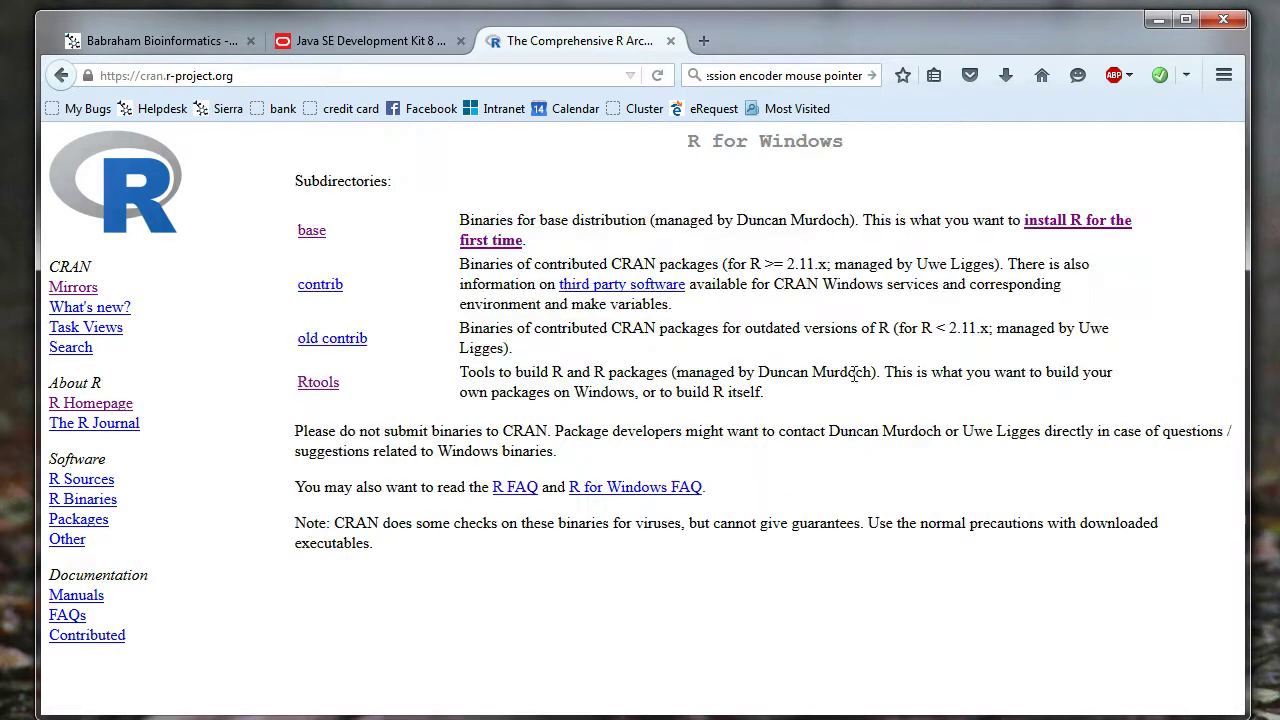
click(1076, 232)
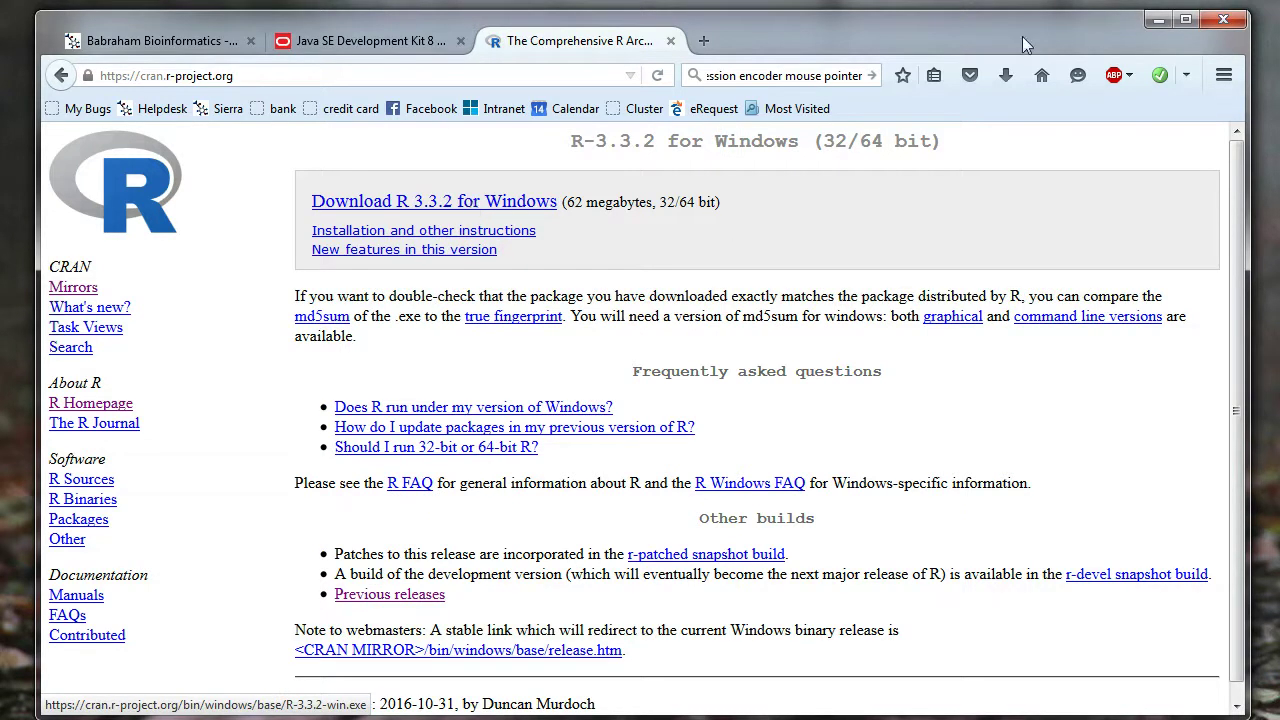
click(1158, 19)
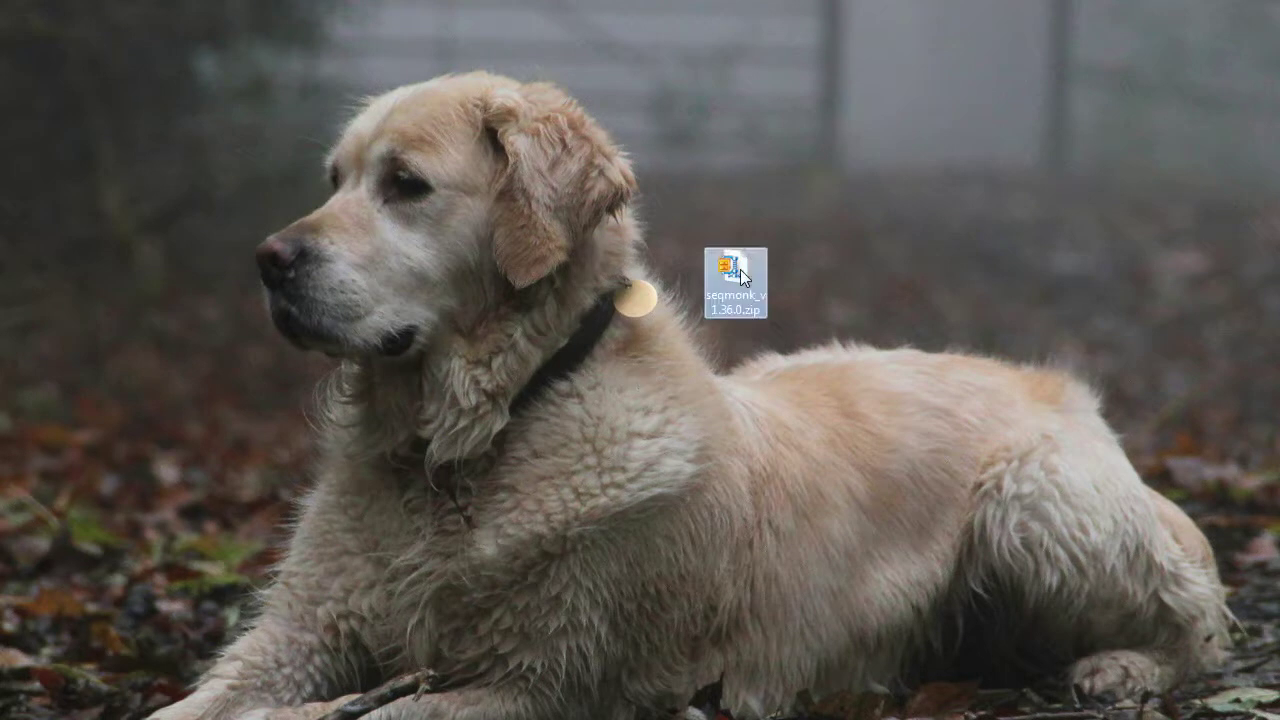
- Open seqmonk_v1.36.0.zip in WinZip, extract its SeqMonk folder to the desktop, and close WinZip
mouse_move(738, 268)
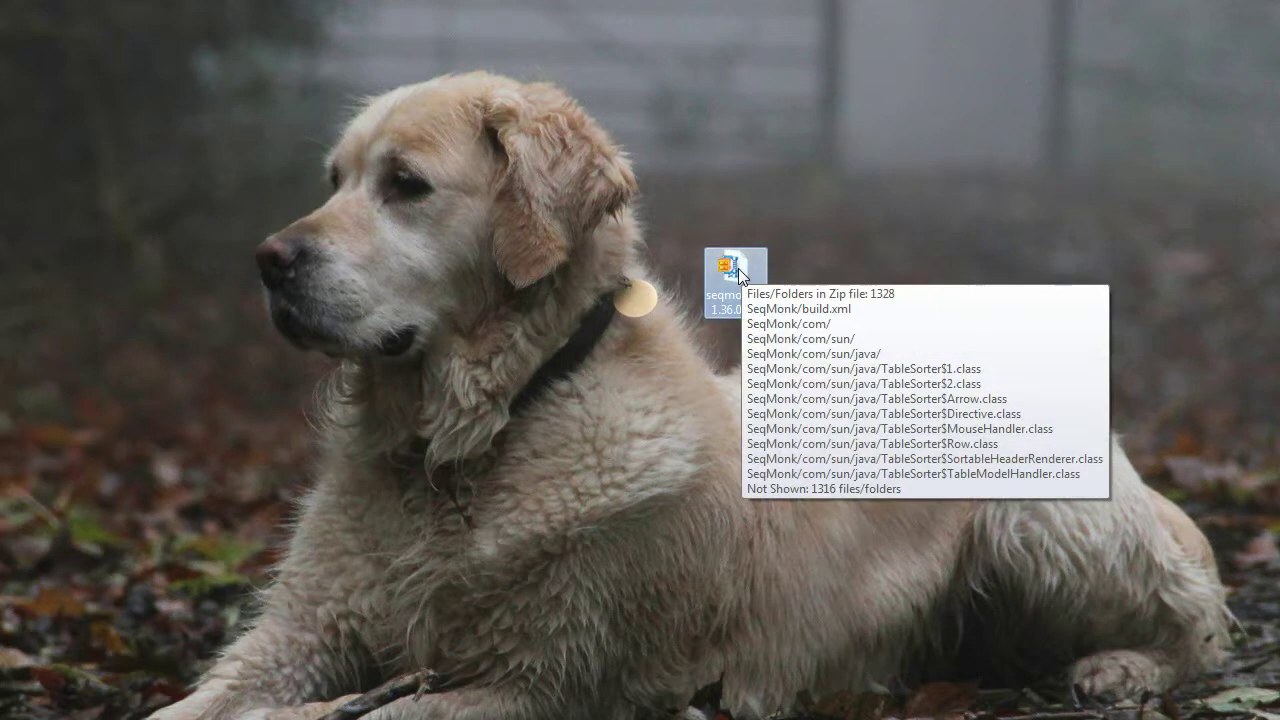
double_click(738, 268)
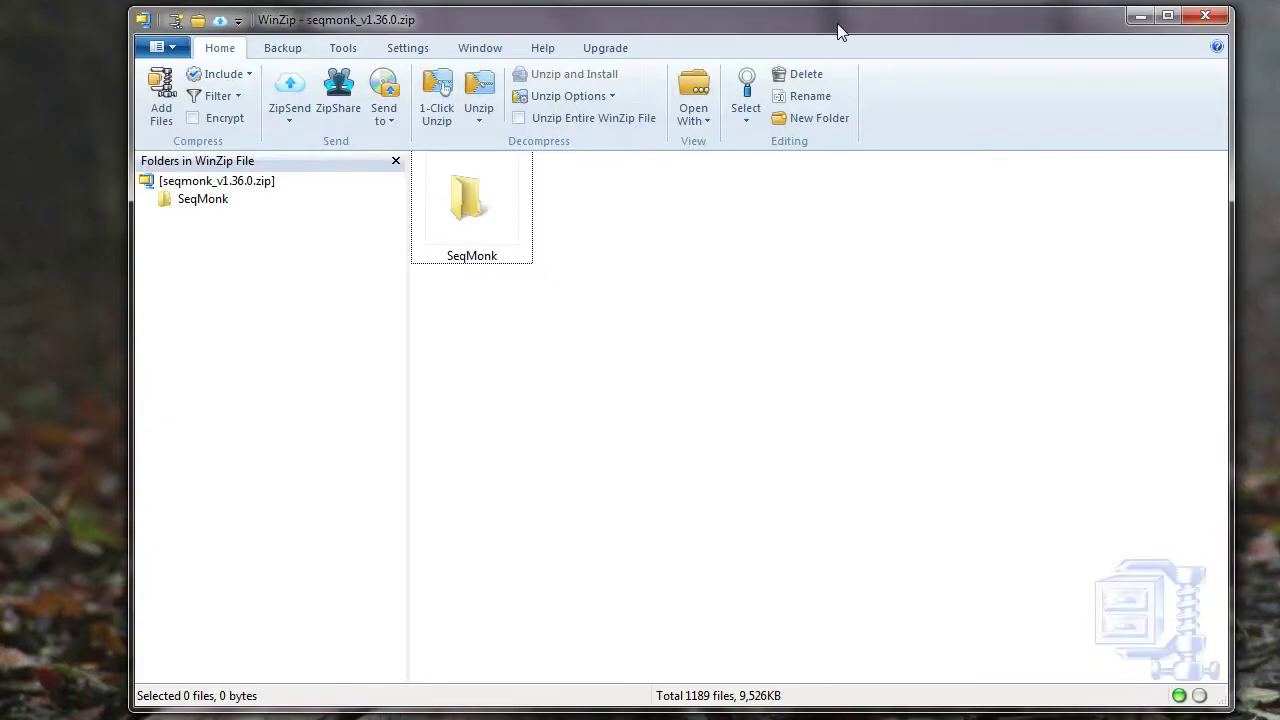
drag(846, 26, 819, 25)
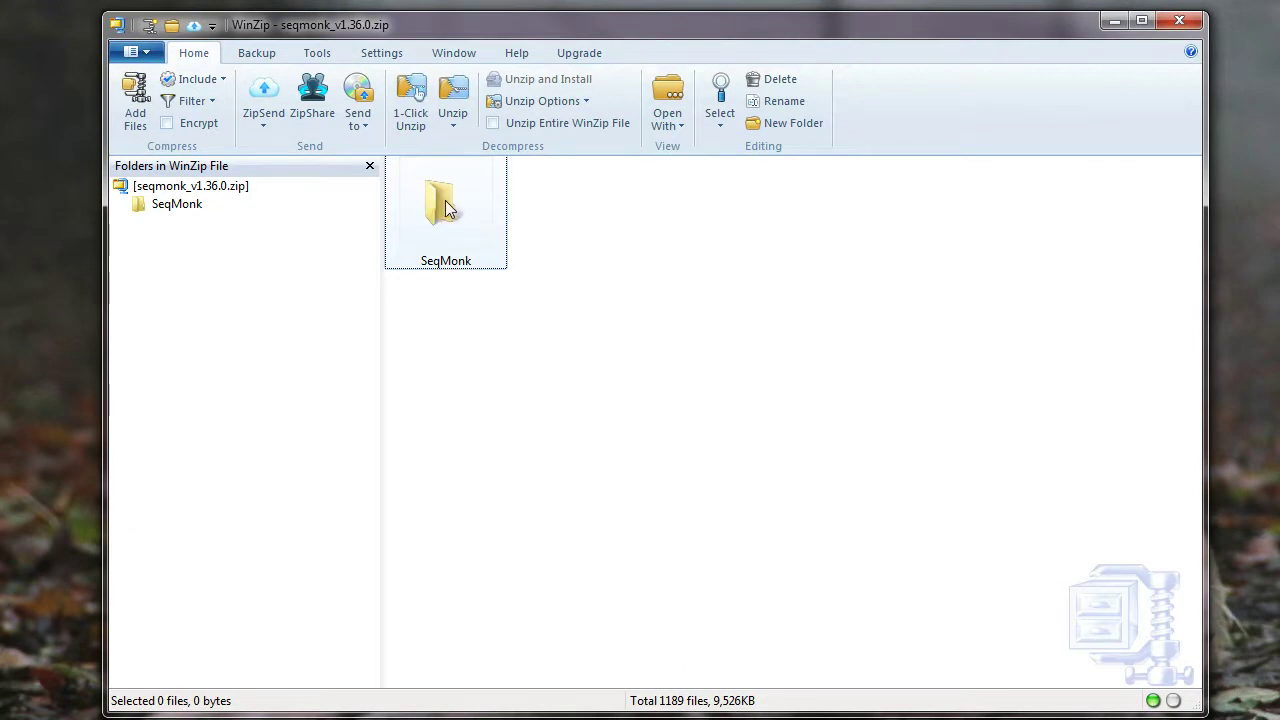
drag(444, 206, 53, 256)
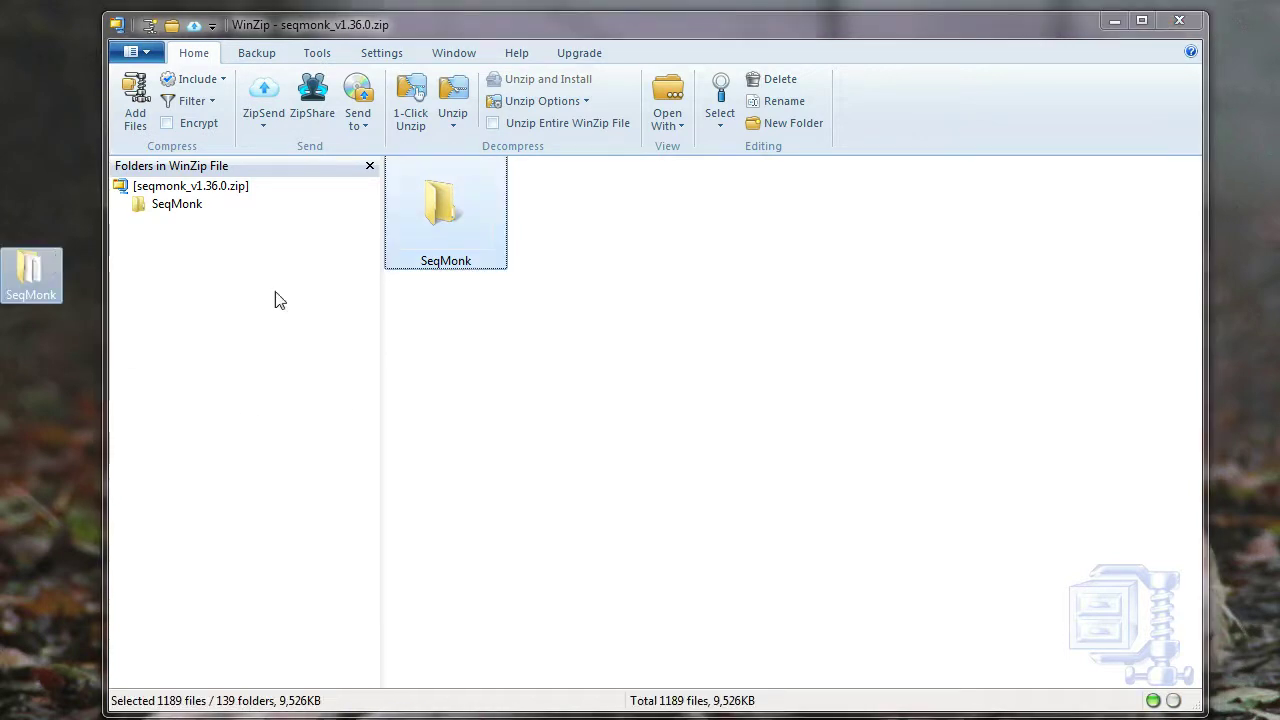
drag(55, 262, 158, 188)
click(1179, 20)
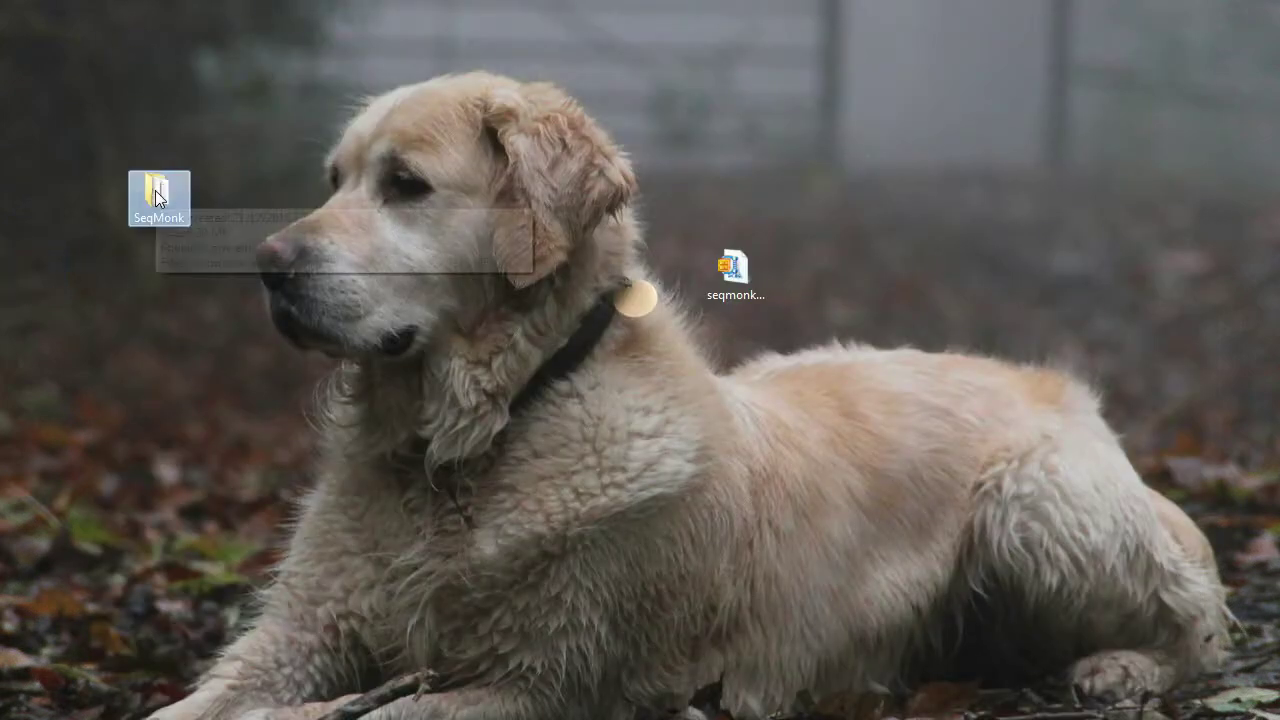
- Open the desktop SeqMonk folder and run SeqMonk.exe
double_click(157, 190)
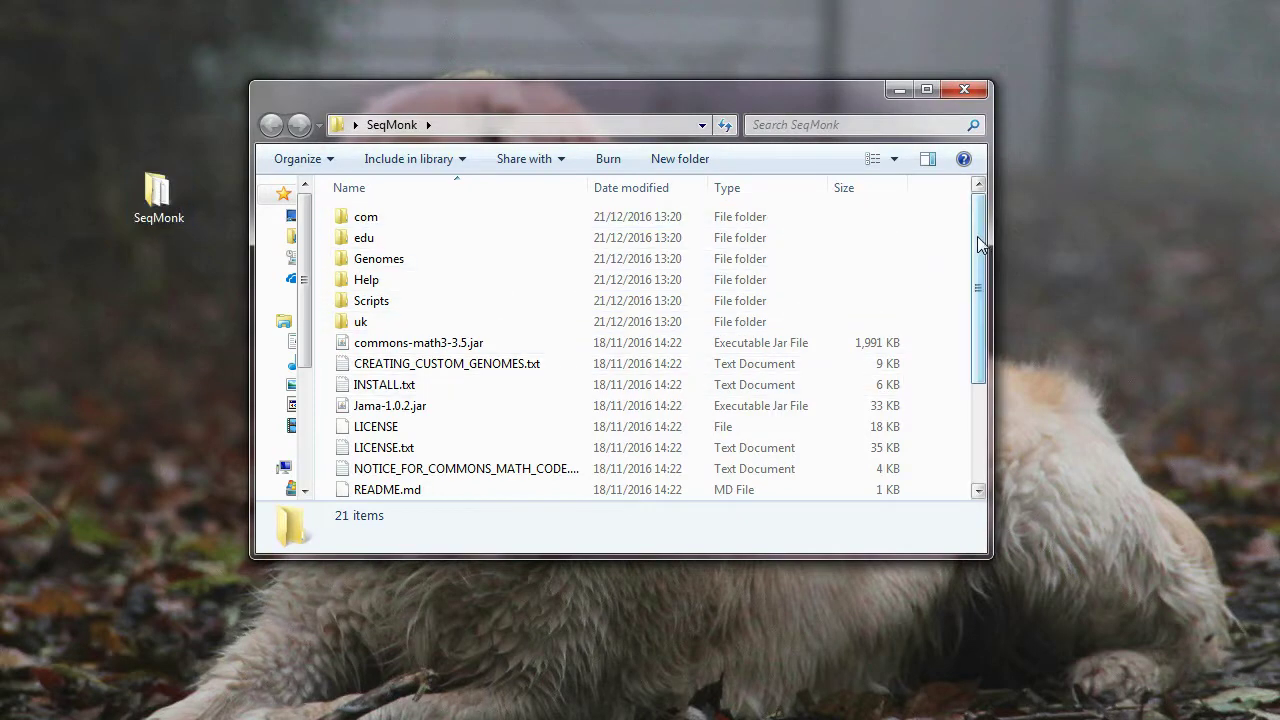
drag(980, 244, 983, 340)
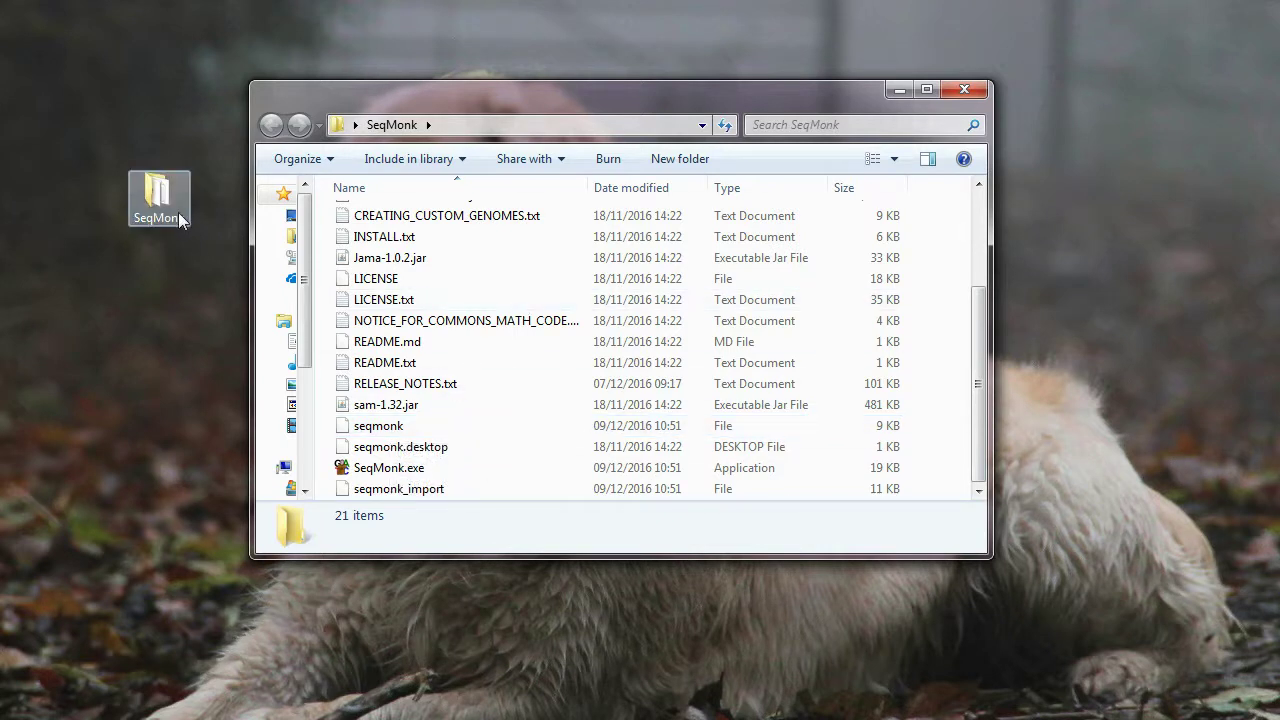
click(400, 470)
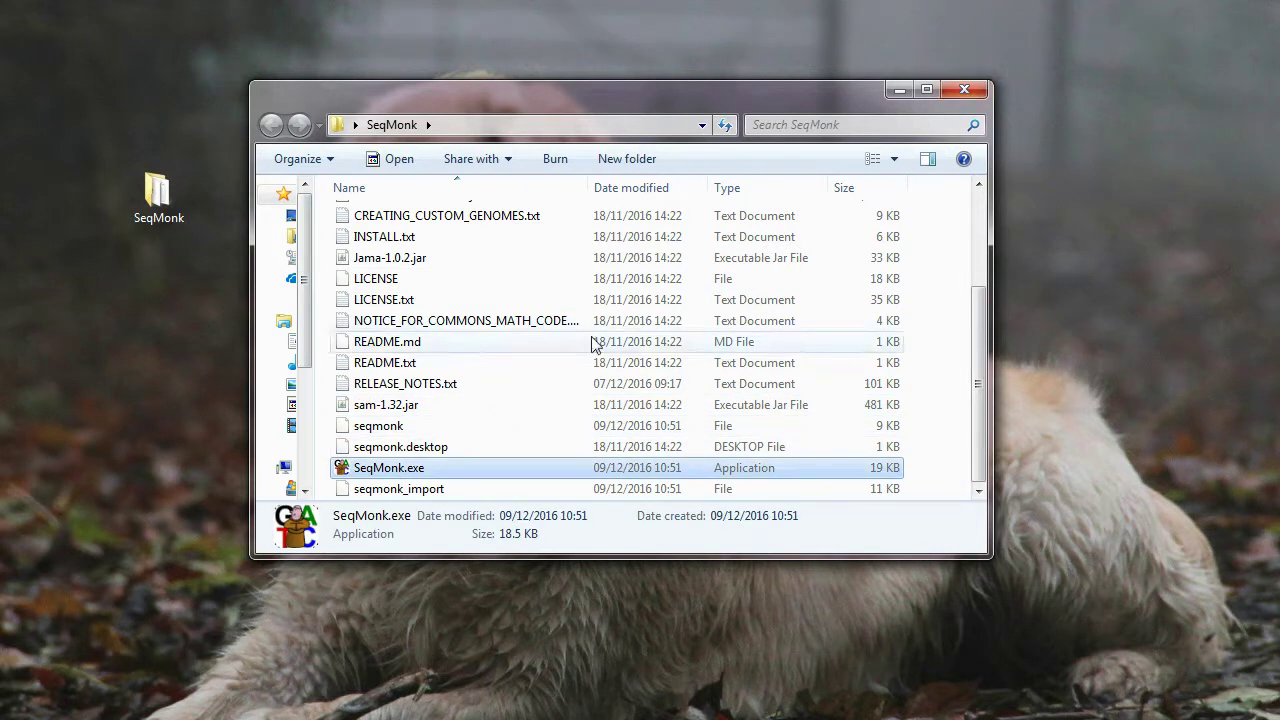
double_click(418, 470)
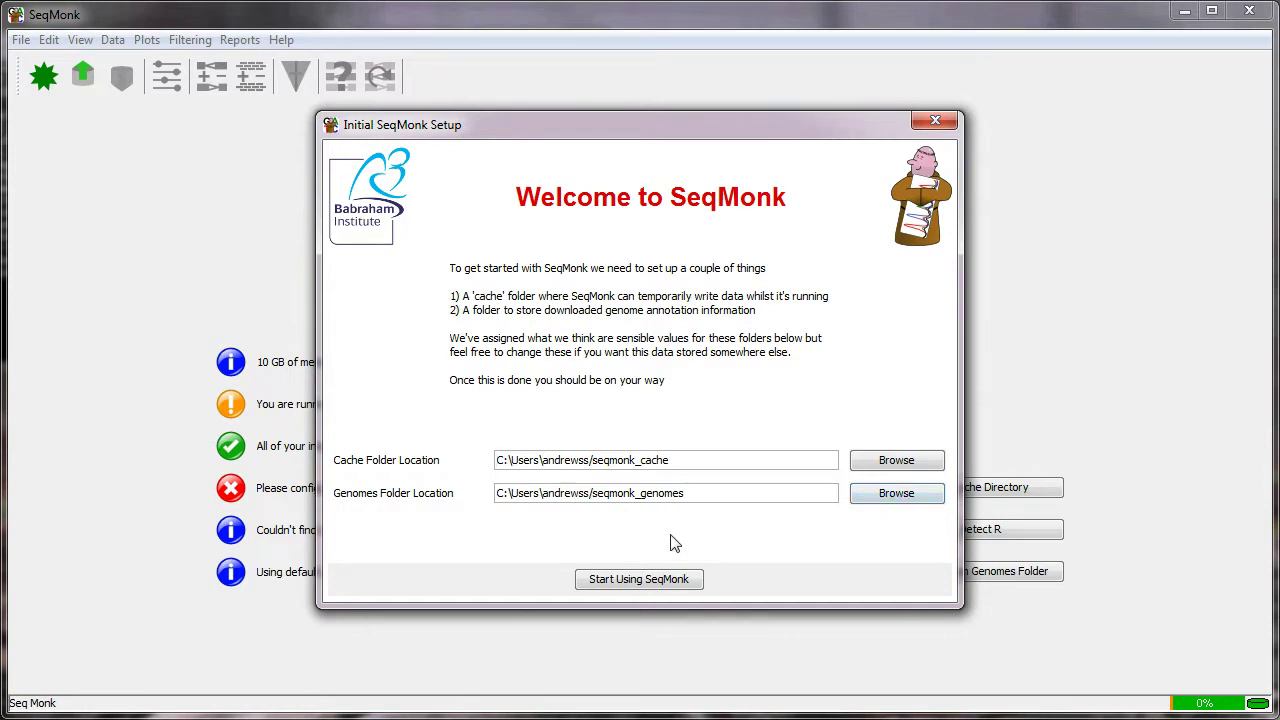
- Accept the default seqmonk_cache and seqmonk_genomes folders and complete the initial setup
click(624, 584)
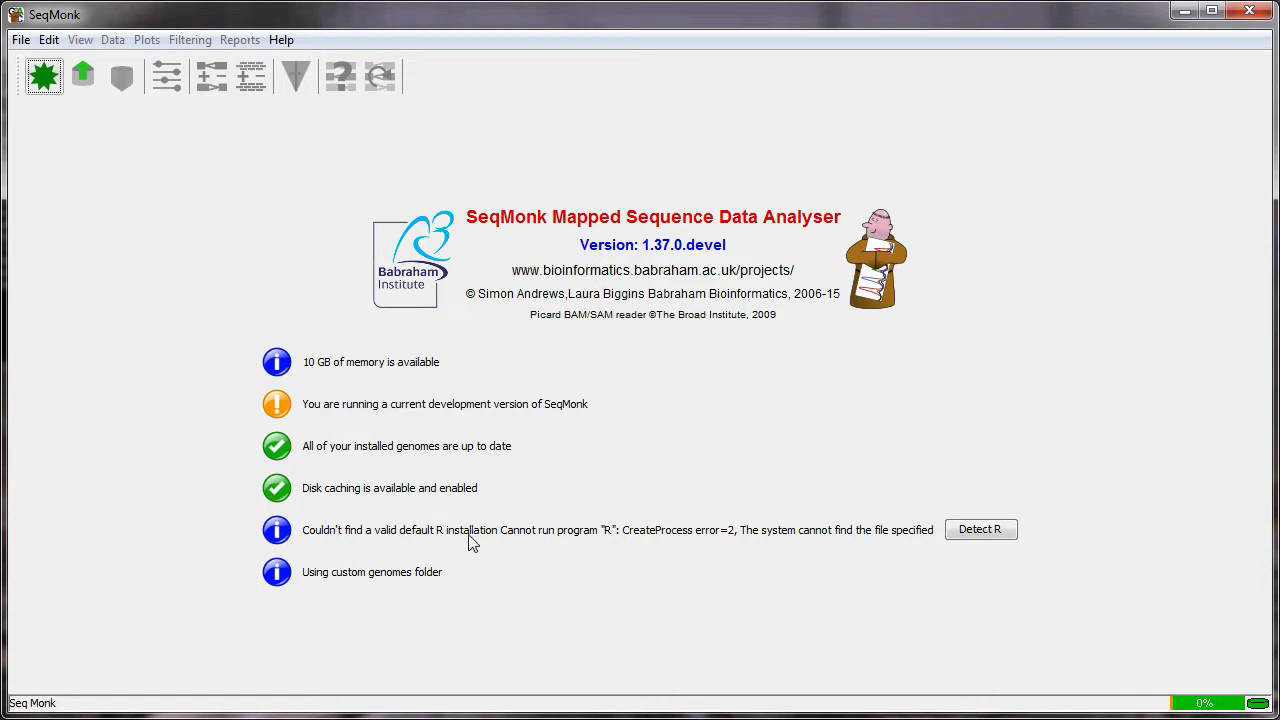
- Detect R automatically and accept the R-3.3.1 installation found in C:\Program Files\R
click(995, 538)
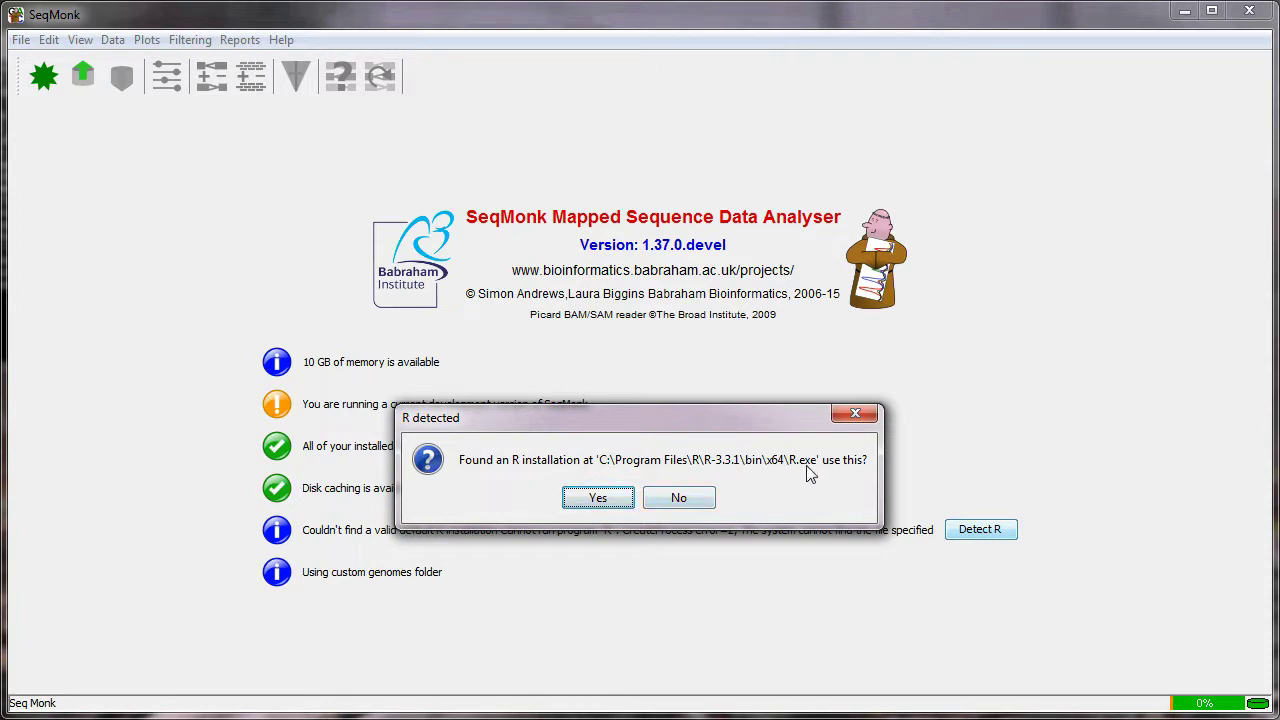
click(598, 500)
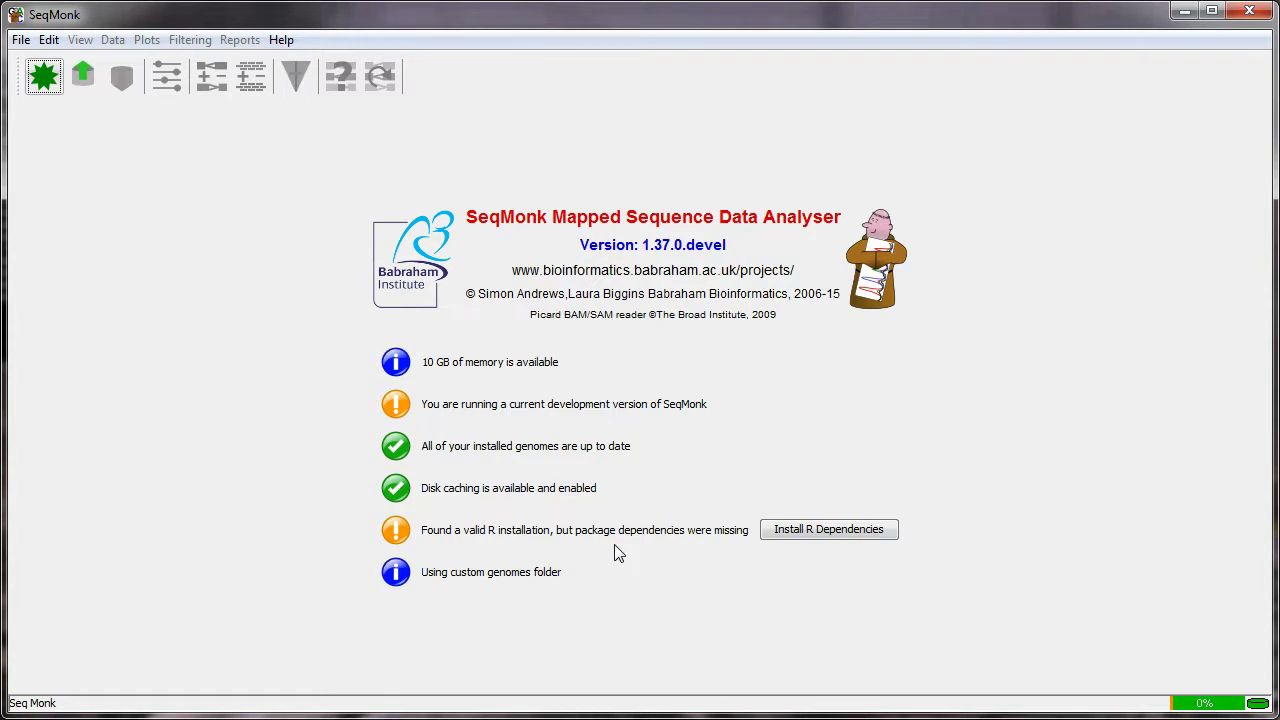
- Start installing the missing R package dependencies for R 3.3.1 in an R Session window
click(865, 533)
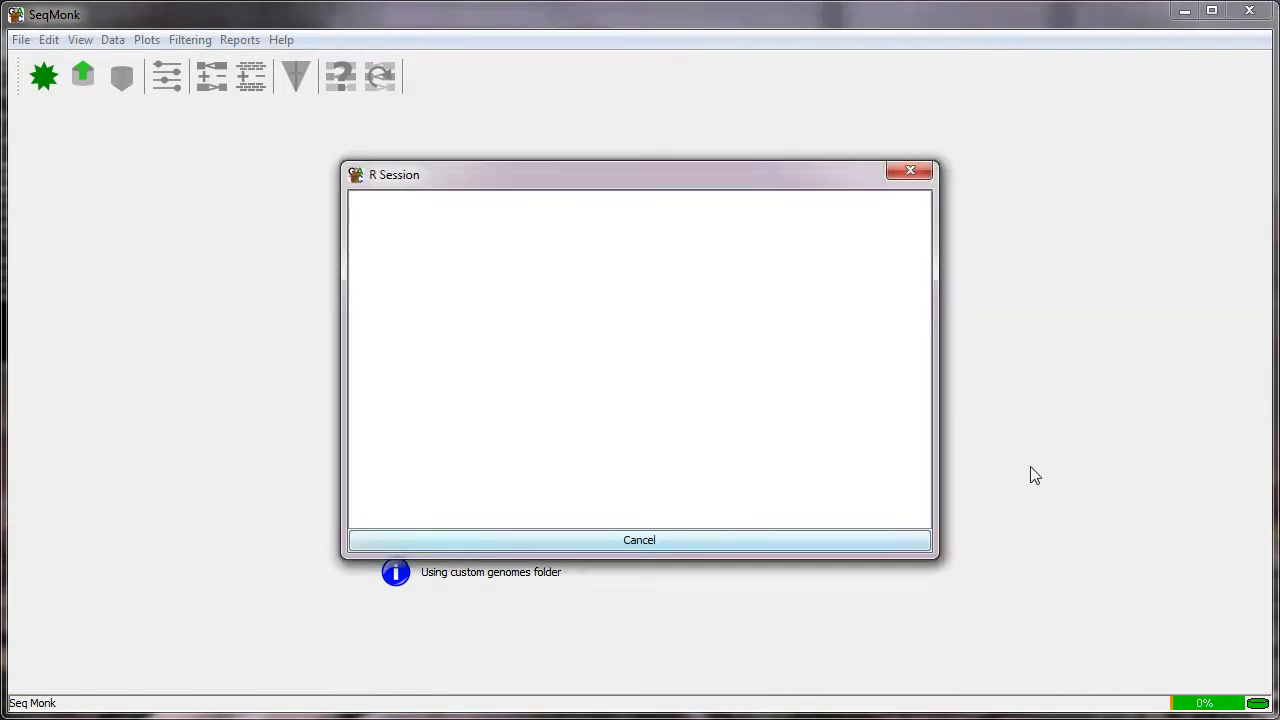